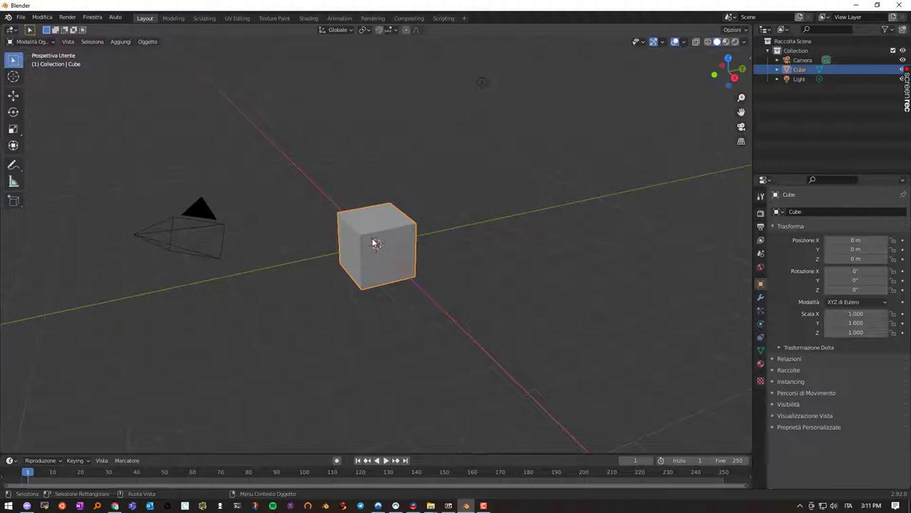
# Delete the default cube from the scene
pyautogui.press('x')
pyautogui.click(345, 240)
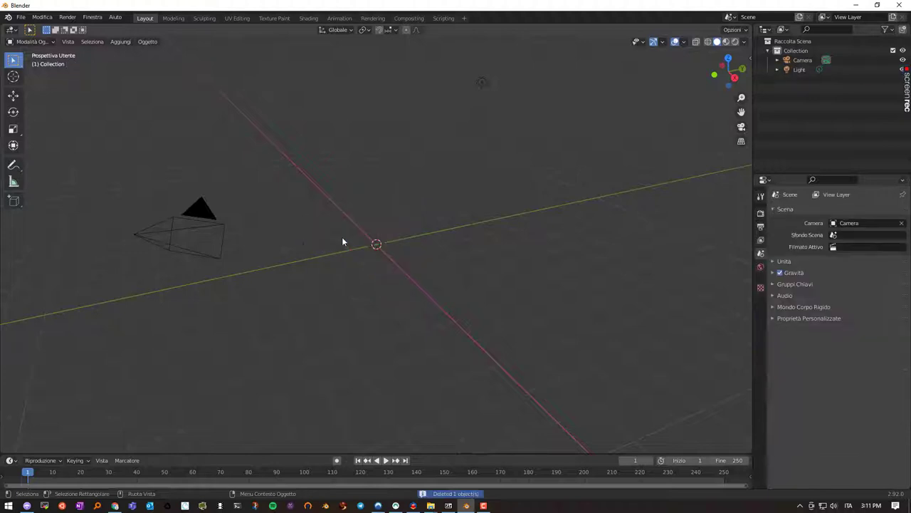
# Search the add-ons in the preferences for "extra" to check whether Add Mesh: Extra Objects is enabled
pyautogui.click(41, 16)
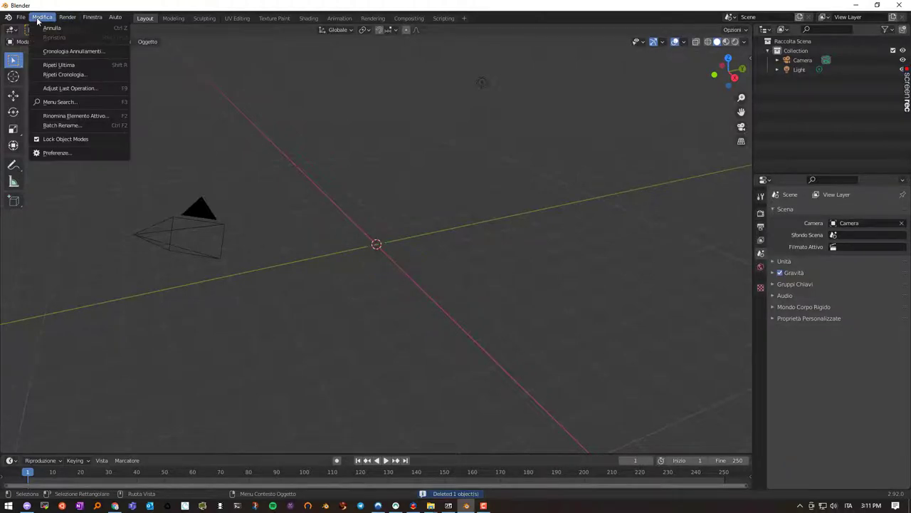
pyautogui.click(74, 153)
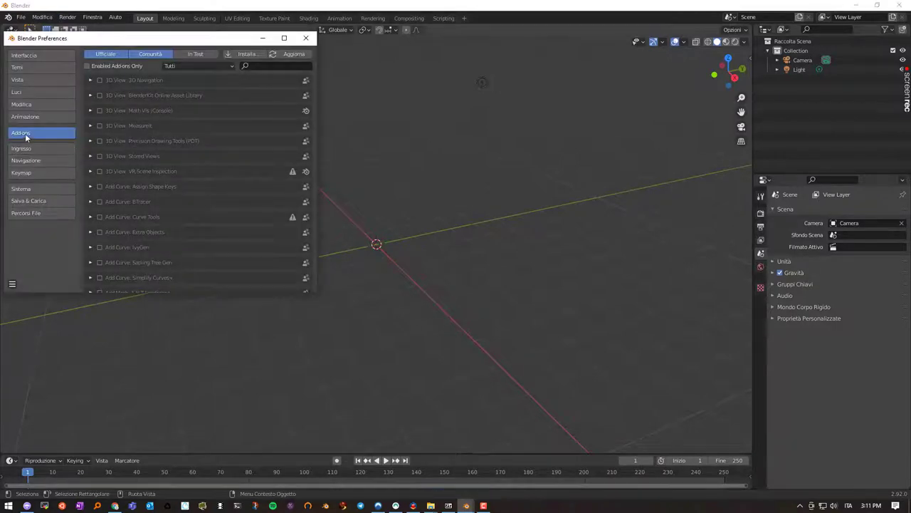
pyautogui.click(255, 66)
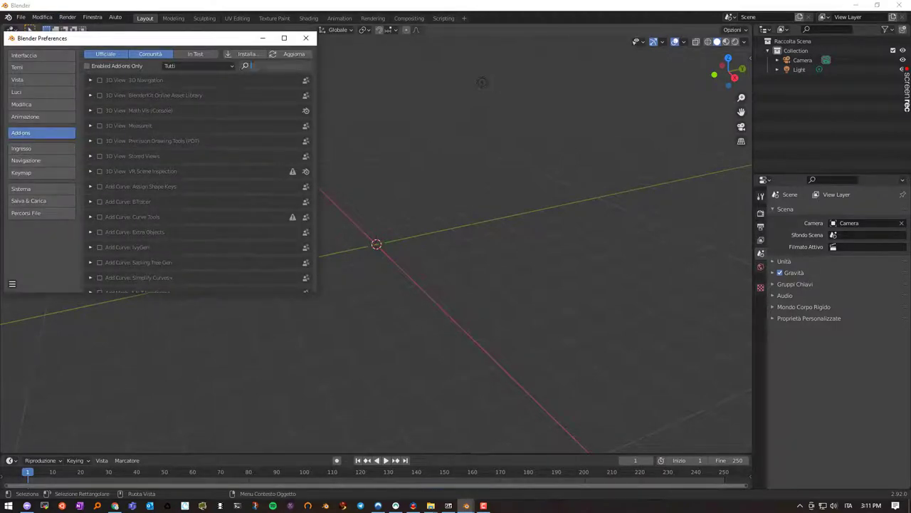
pyautogui.write('extra')
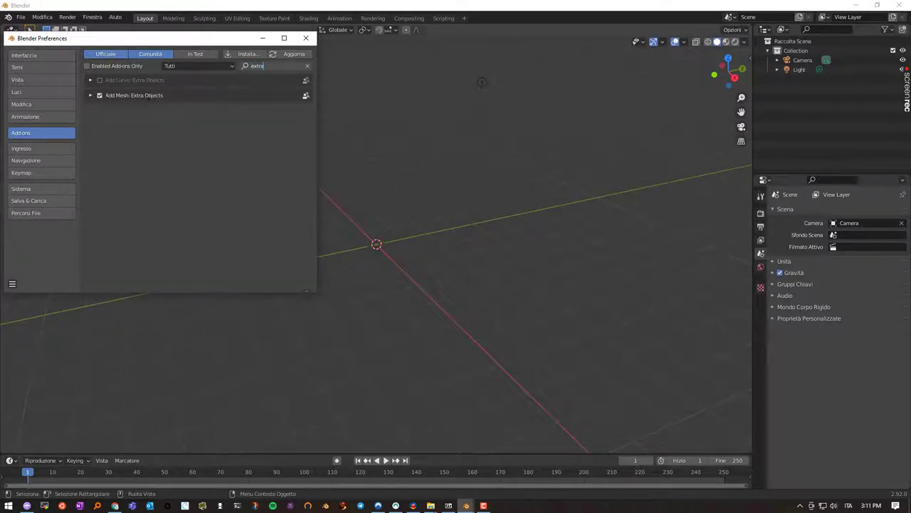
pyautogui.click(305, 37)
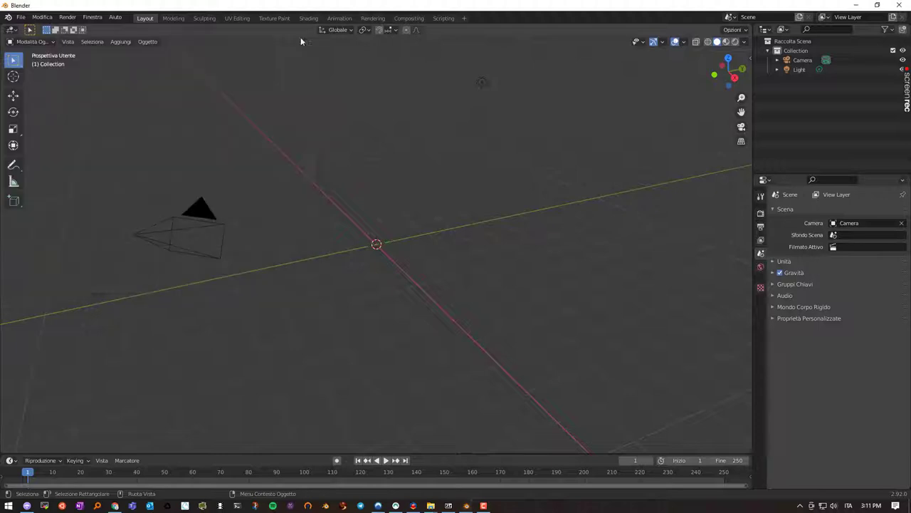
# Switch to the top orthographic view and add a Single Vert mesh at the world origin
pyautogui.press('KP_7')
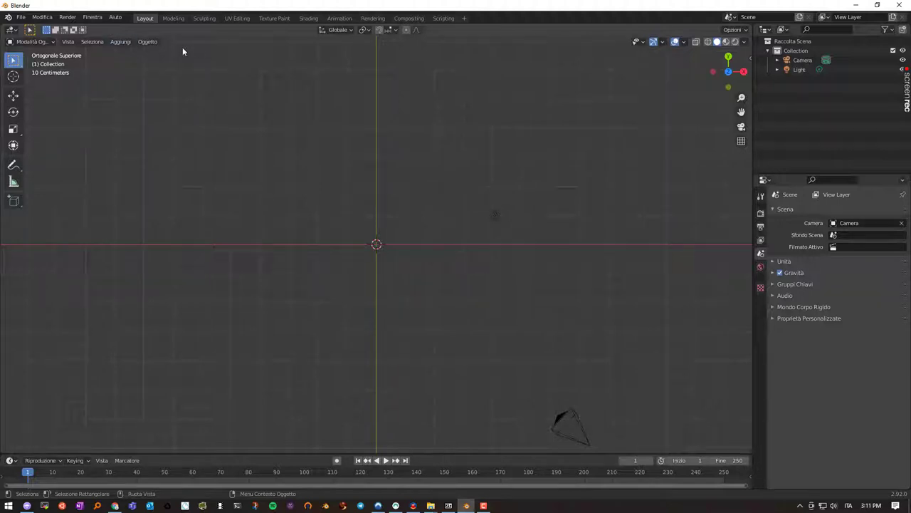
pyautogui.click(119, 43)
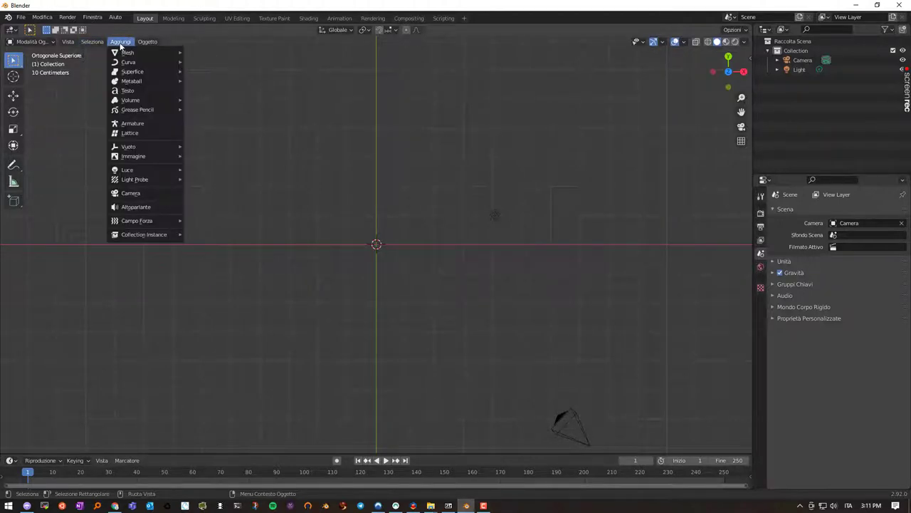
pyautogui.moveTo(128, 52)
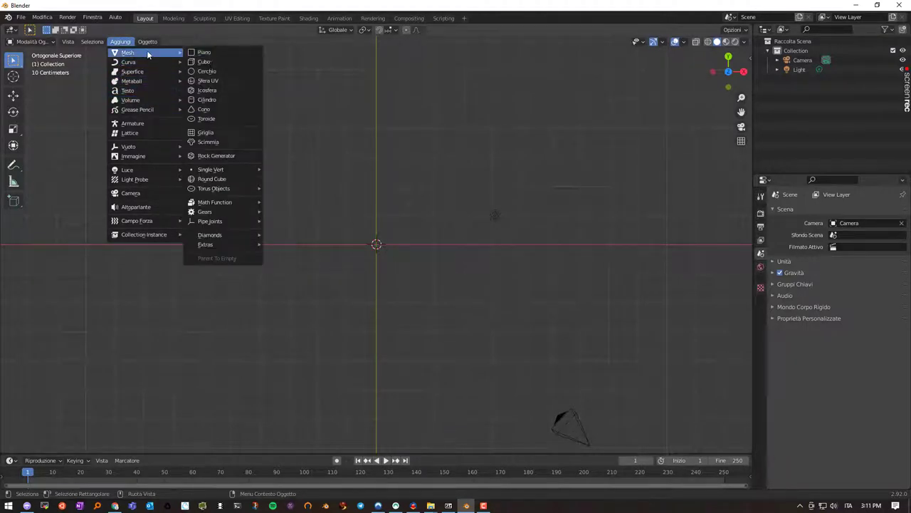
pyautogui.moveTo(227, 170)
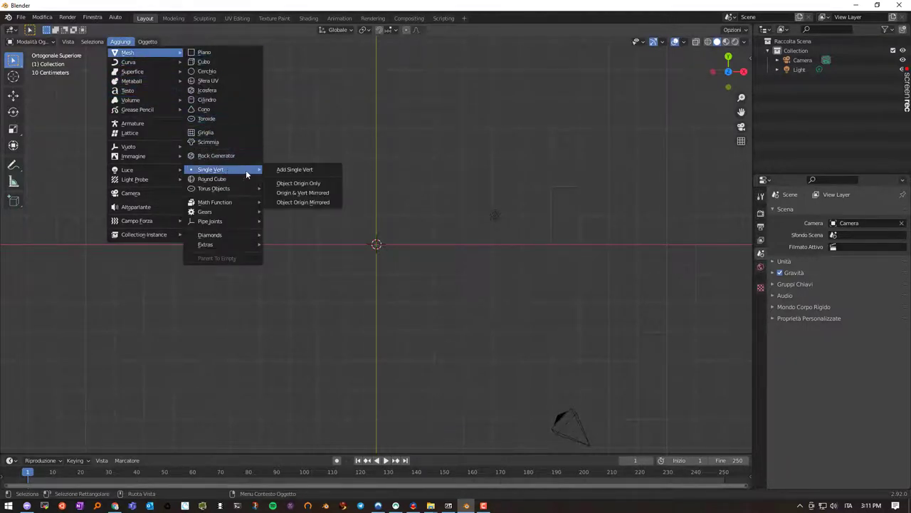
pyautogui.click(307, 171)
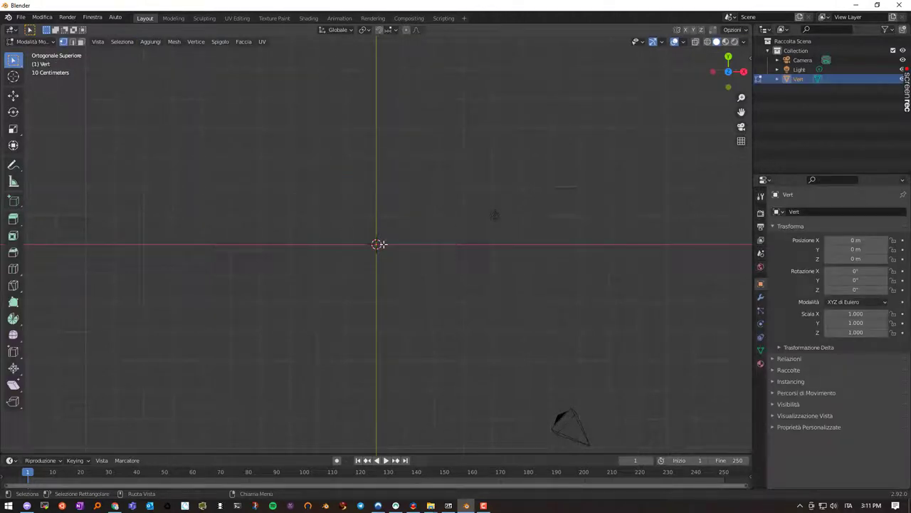
# Rename the single-vertex object as Piattaforma
pyautogui.press('F2')
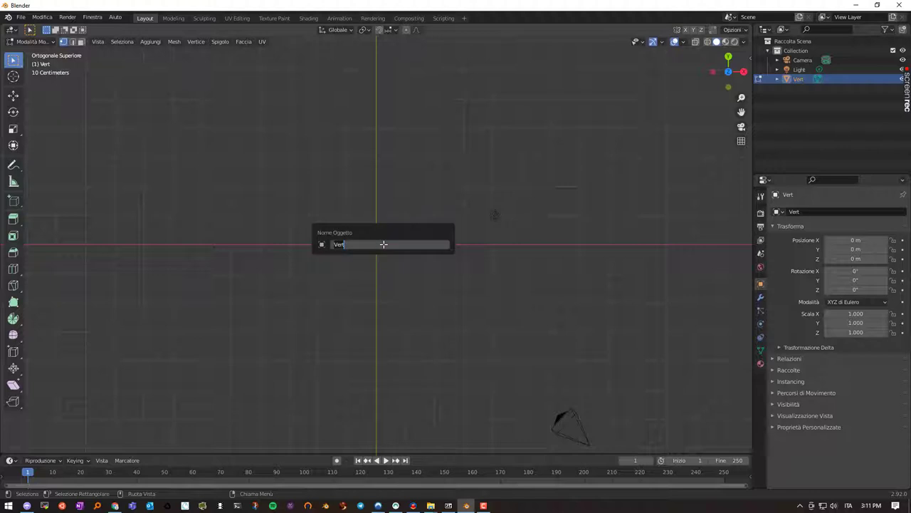
pyautogui.write('Piattaforma')
pyautogui.press('Return')
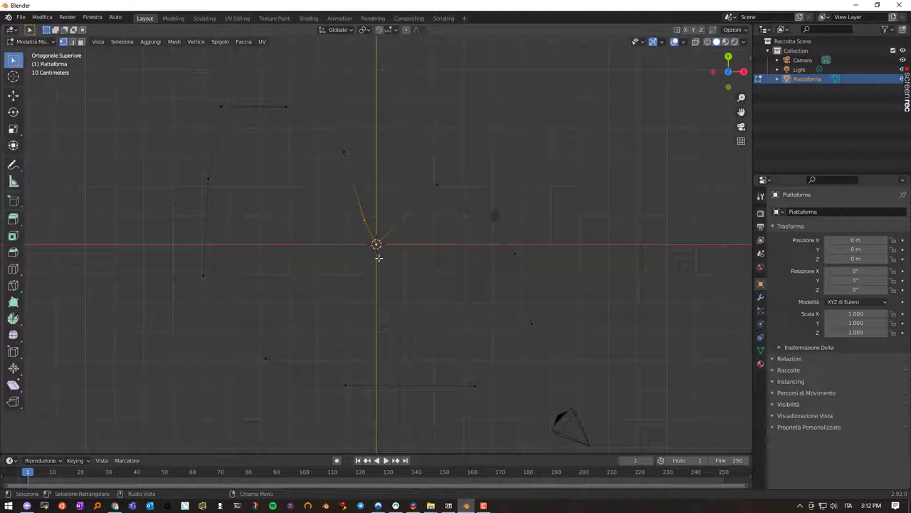
# Fill the entire closed platform outline with one face and extrude it upward into a thin slab
pyautogui.press('a')
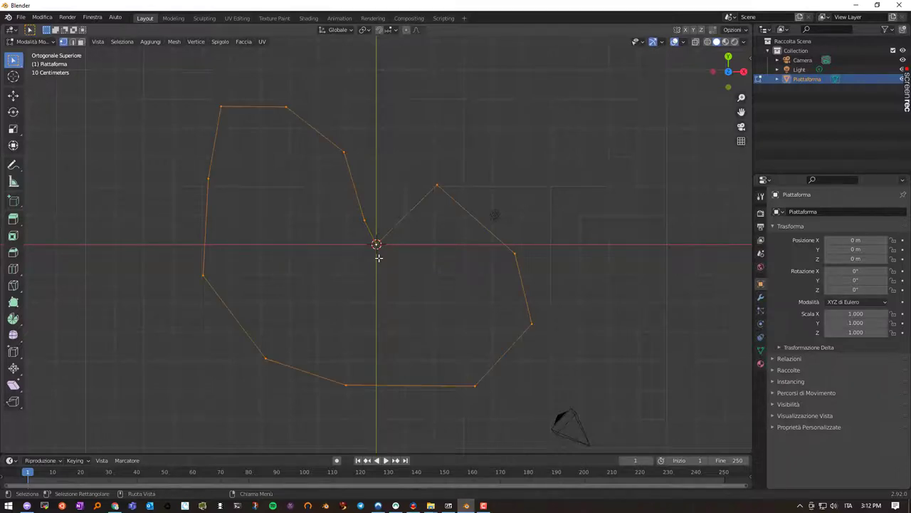
pyautogui.press('f')
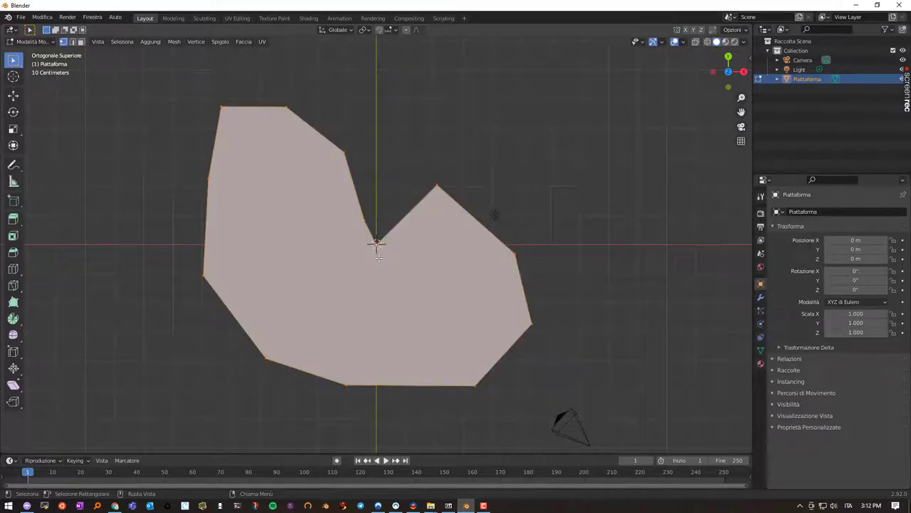
pyautogui.moveTo(406, 349); pyautogui.dragTo(340, 277, button='middle')
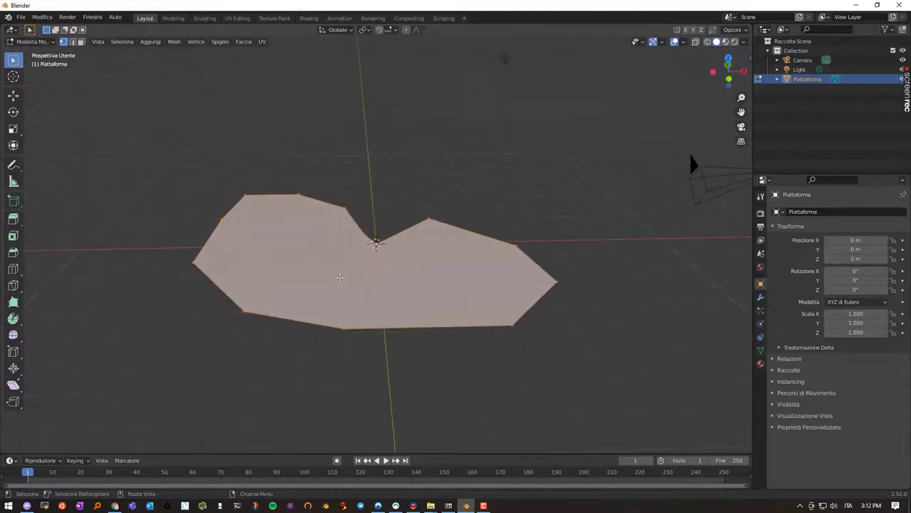
pyautogui.press('e')
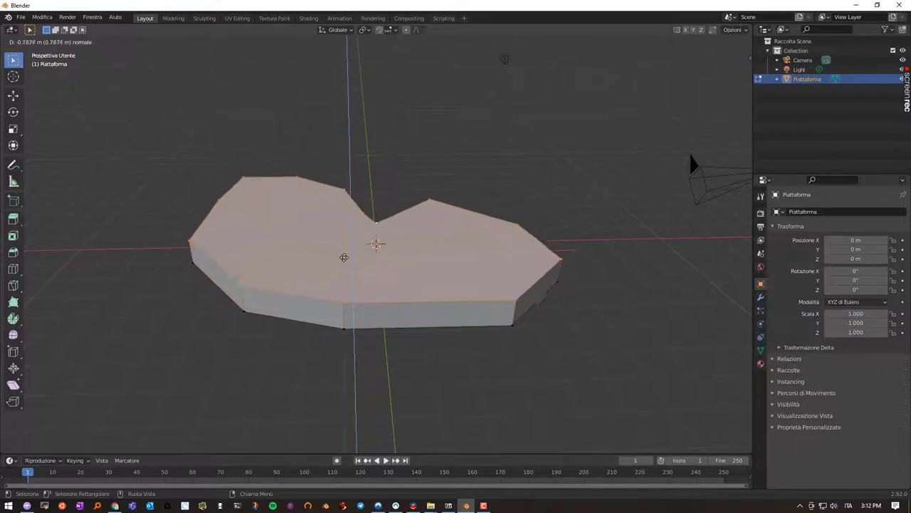
pyautogui.click(342, 262)
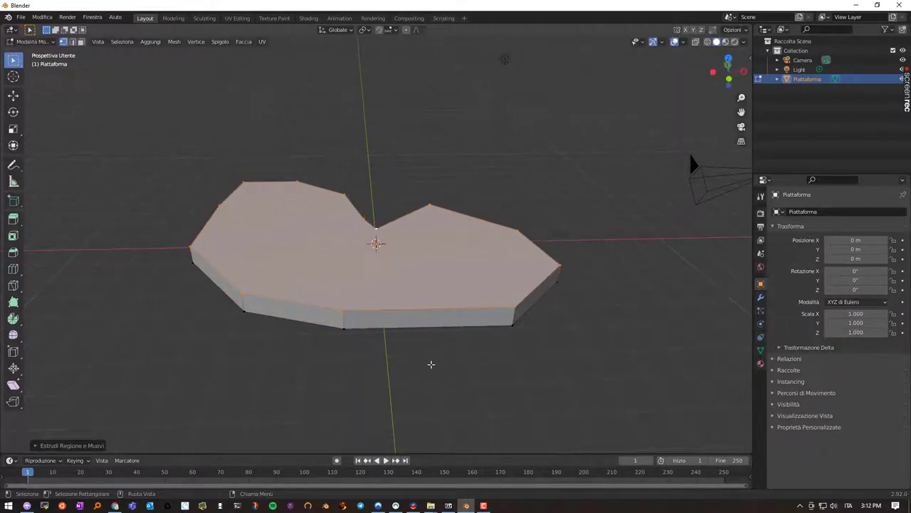
# Scale the slab's top face down to about 0.9 so the sides slope inward, and return to Object Mode
pyautogui.press('s')
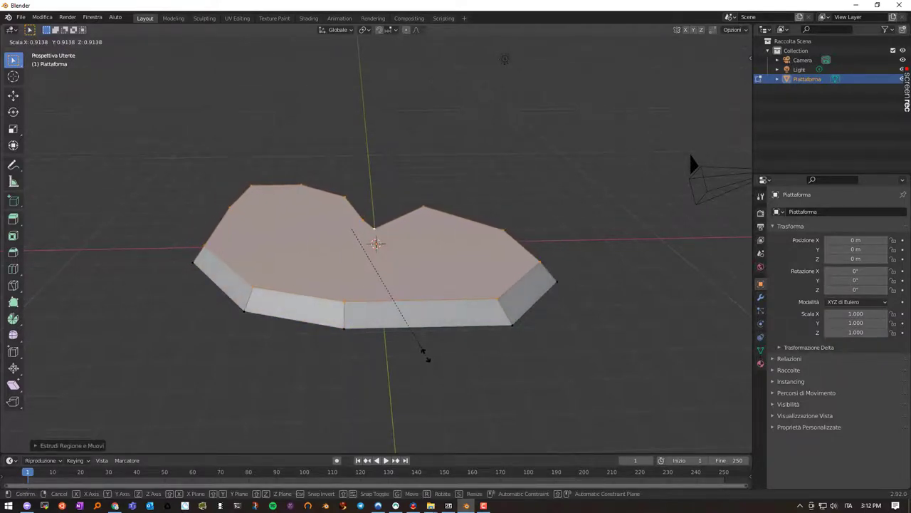
pyautogui.click(425, 350)
pyautogui.moveTo(425, 349); pyautogui.dragTo(231, 280, button='middle')
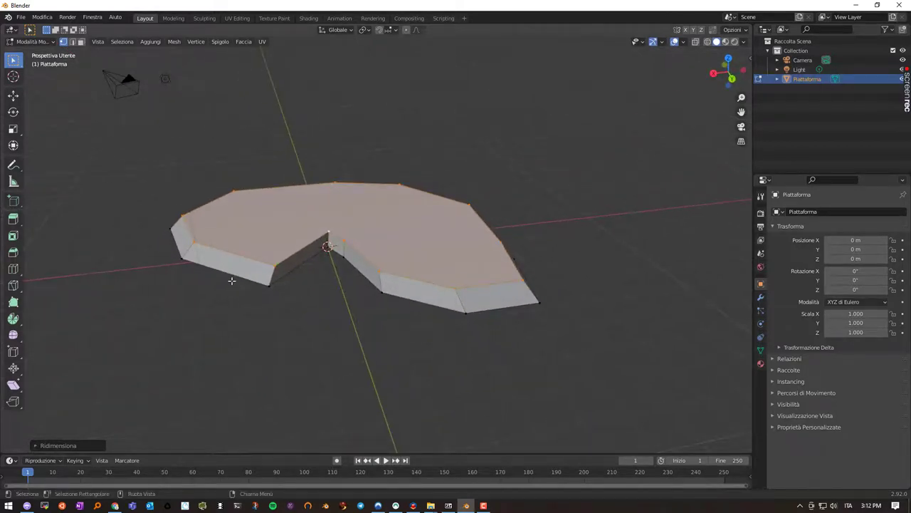
pyautogui.press('Tab')
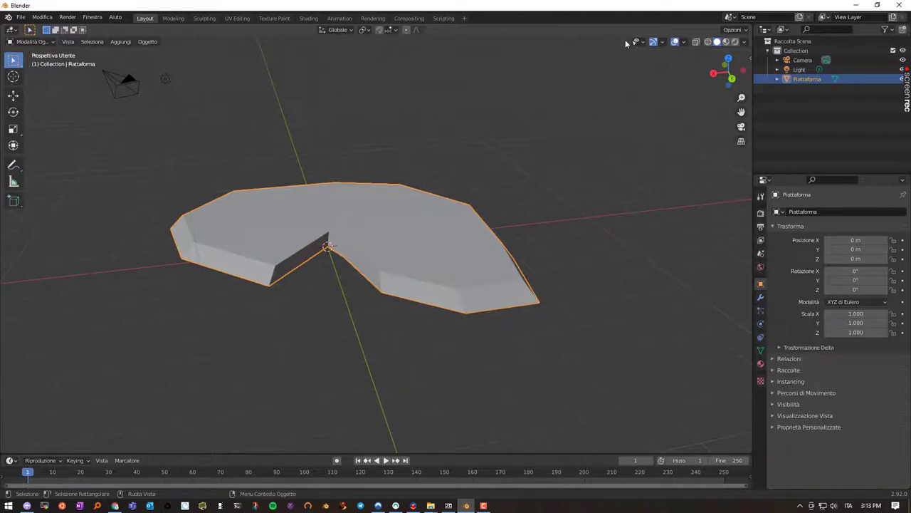
# Set the viewport shading colour to Random (Casuale) with Cavity enabled, and turn on the Face Orientation overlay
pyautogui.click(744, 42)
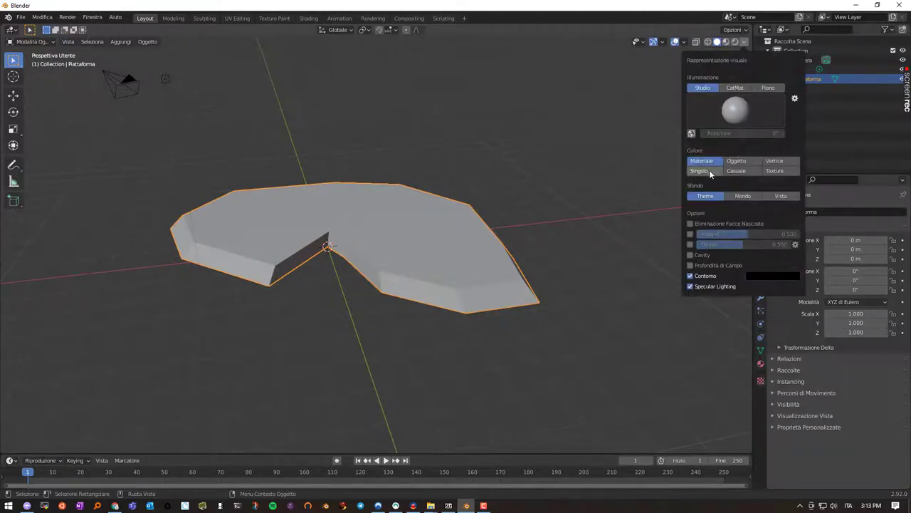
pyautogui.click(741, 171)
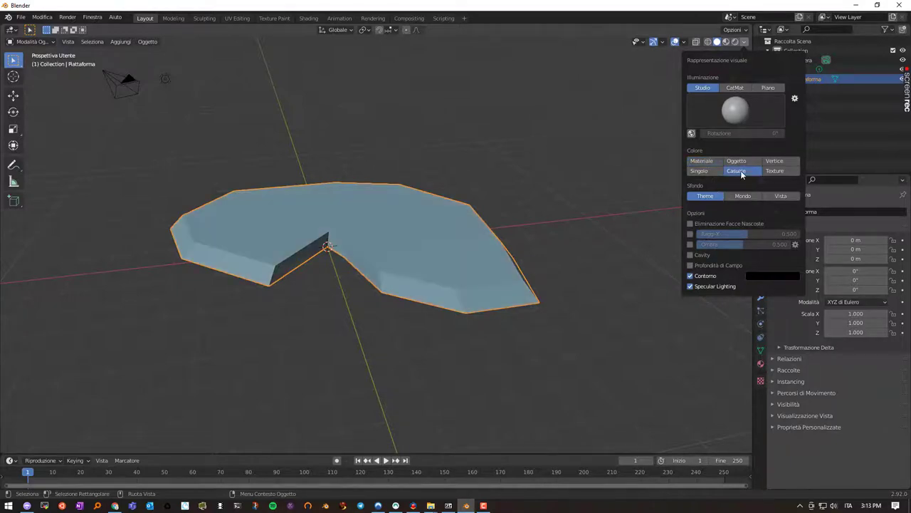
pyautogui.click(689, 256)
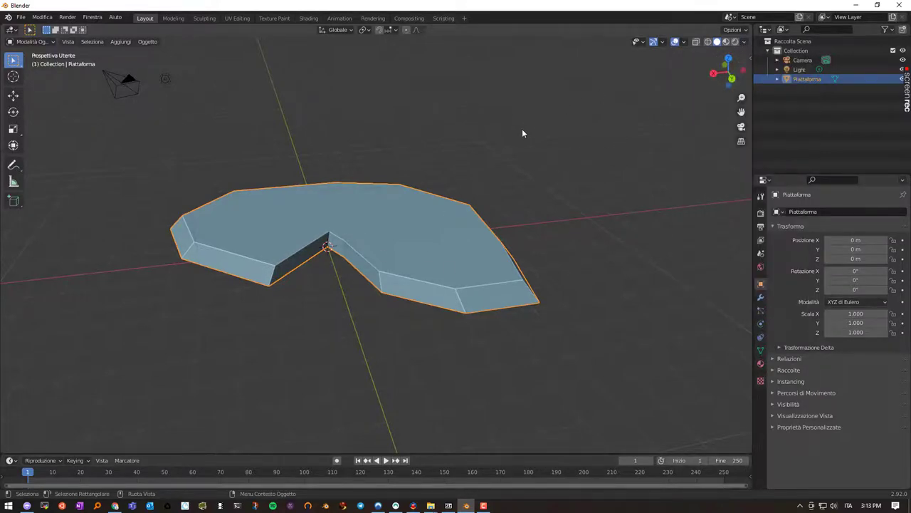
pyautogui.click(684, 42)
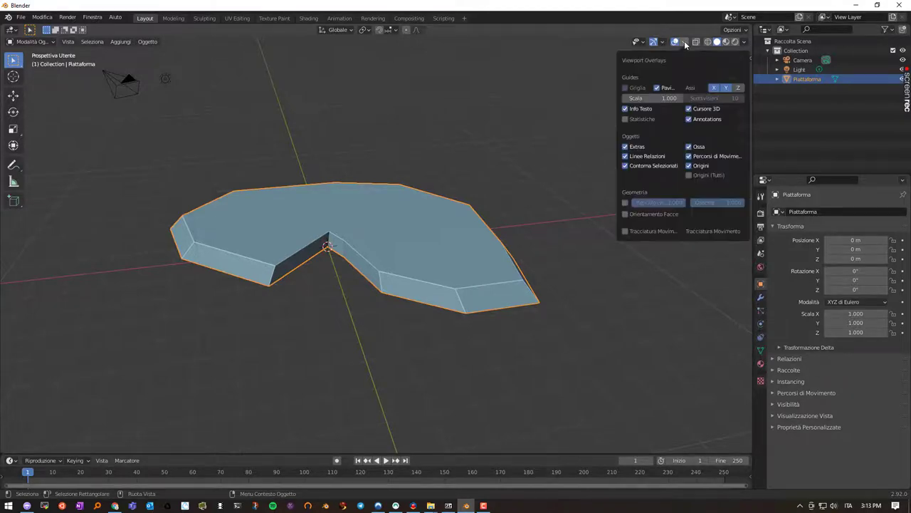
pyautogui.click(625, 214)
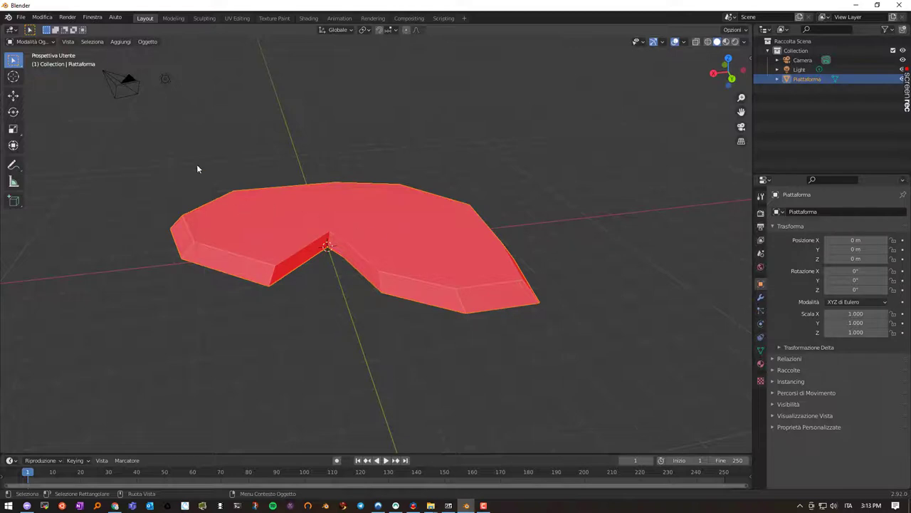
# Flip the normals of the whole platform mesh in Edit Mode and return to Object Mode
pyautogui.press('Tab')
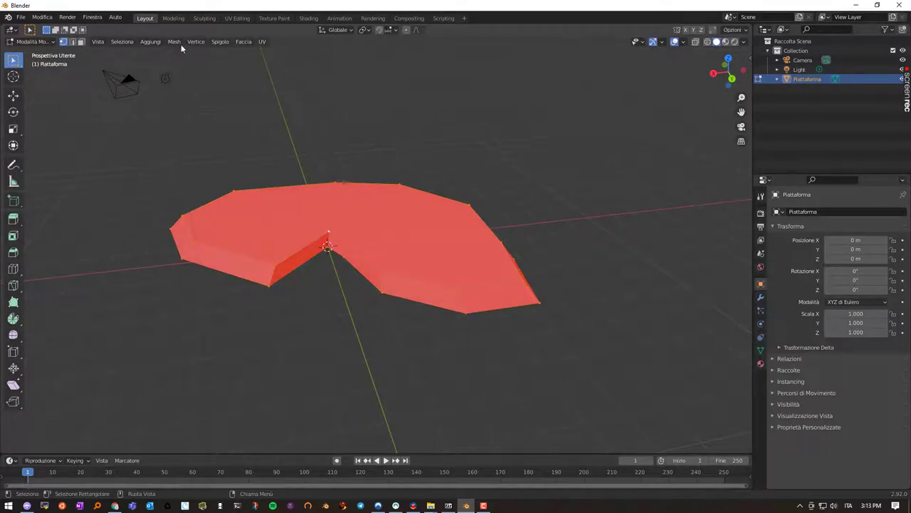
pyautogui.click(246, 42)
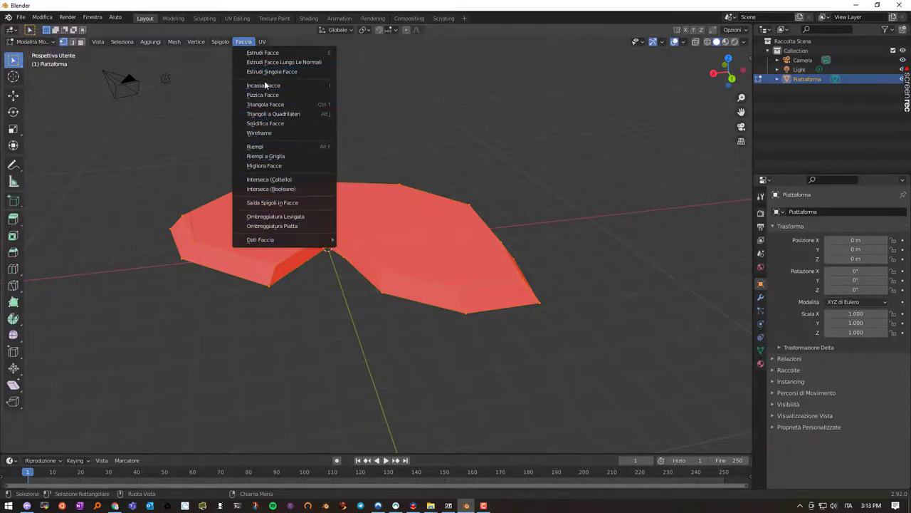
pyautogui.click(248, 44)
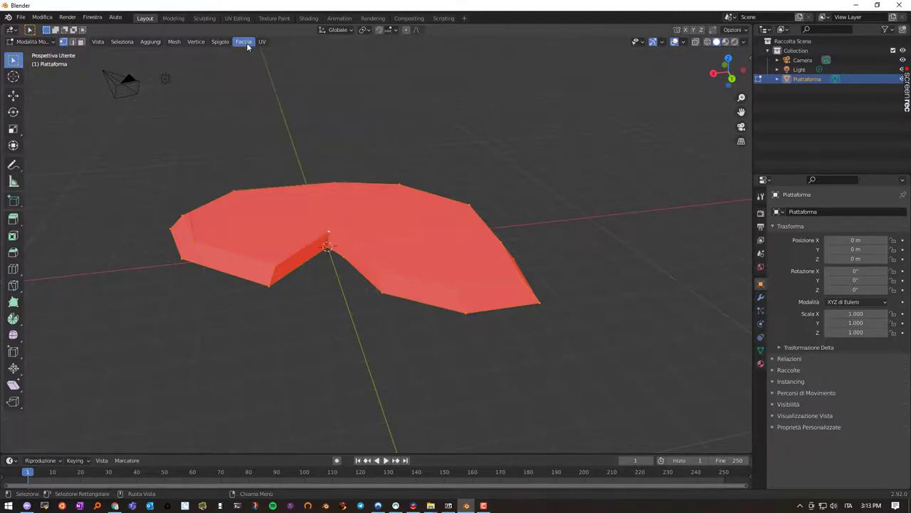
pyautogui.click(248, 42)
pyautogui.click(173, 42)
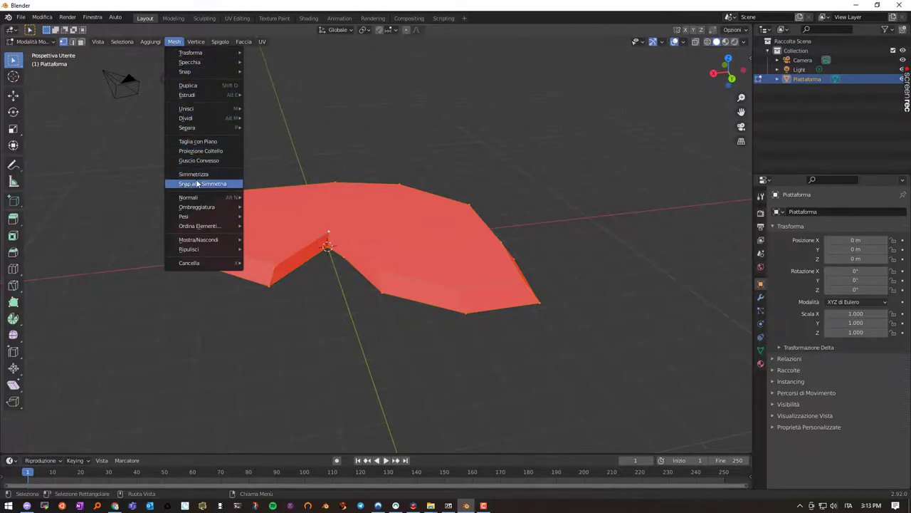
pyautogui.moveTo(200, 199)
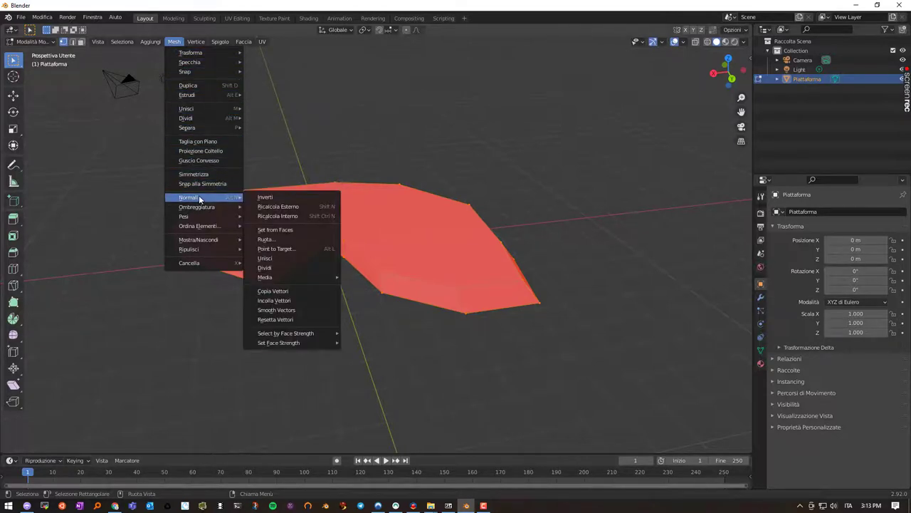
pyautogui.click(284, 198)
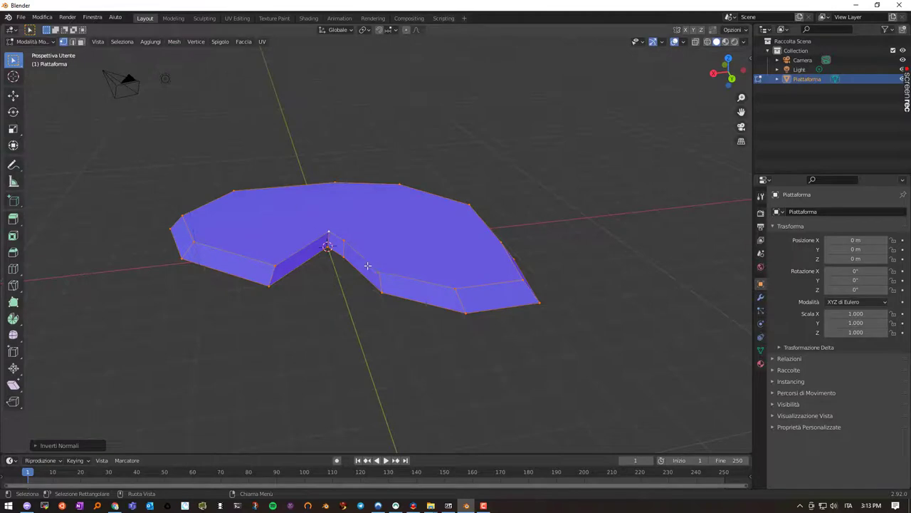
pyautogui.moveTo(373, 236)
pyautogui.mouseDown(button='middle')
pyautogui.moveTo(349, 155)
pyautogui.moveTo(352, 218)
pyautogui.moveTo(373, 226)
pyautogui.moveTo(368, 236)
pyautogui.mouseUp(button='middle')
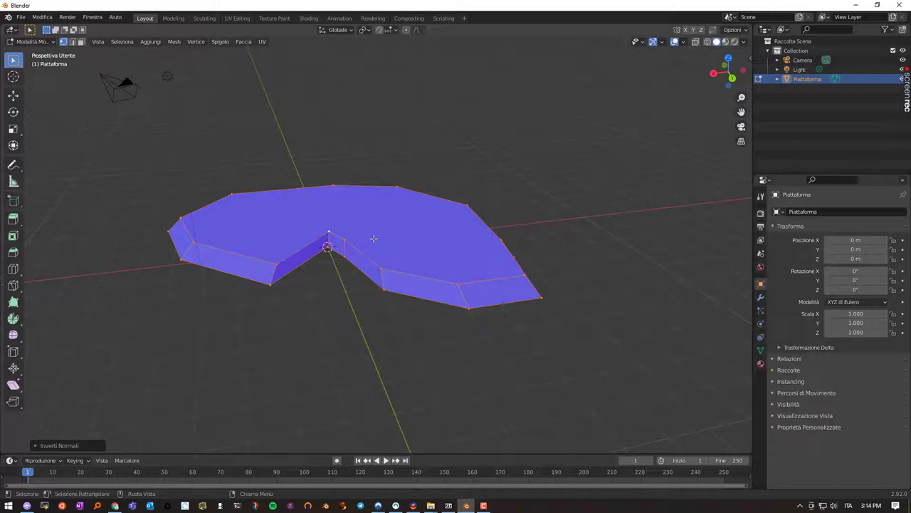
pyautogui.moveTo(374, 238); pyautogui.dragTo(346, 194, button='middle')
pyautogui.moveTo(341, 220); pyautogui.dragTo(346, 223, button='middle')
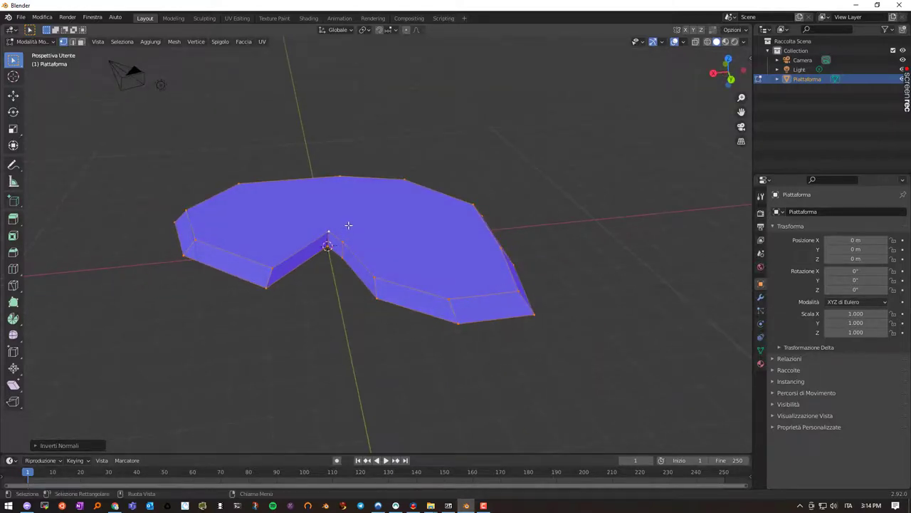
pyautogui.moveTo(298, 225); pyautogui.dragTo(275, 223, button='middle')
pyautogui.press('Tab')
pyautogui.moveTo(347, 242)
pyautogui.mouseDown(button='middle')
pyautogui.moveTo(339, 209)
pyautogui.moveTo(334, 231)
pyautogui.mouseUp(button='middle')
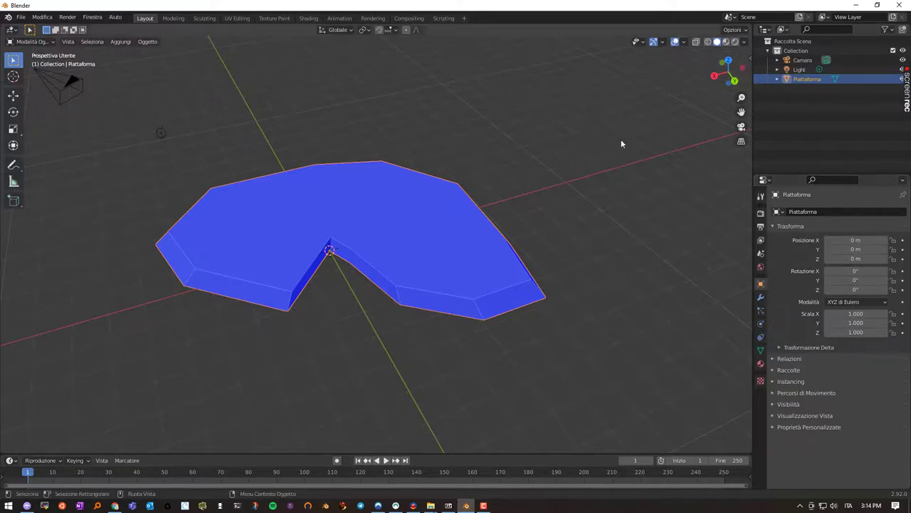
# Display the platform's transform values and dimensions in the viewport and scale the whole object up uniformly to about 1.51
pyautogui.press('n')
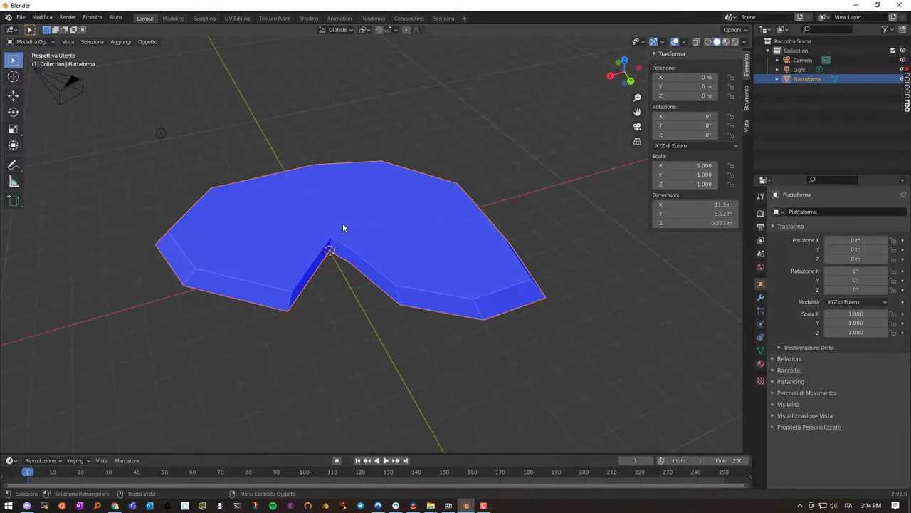
pyautogui.press('s')
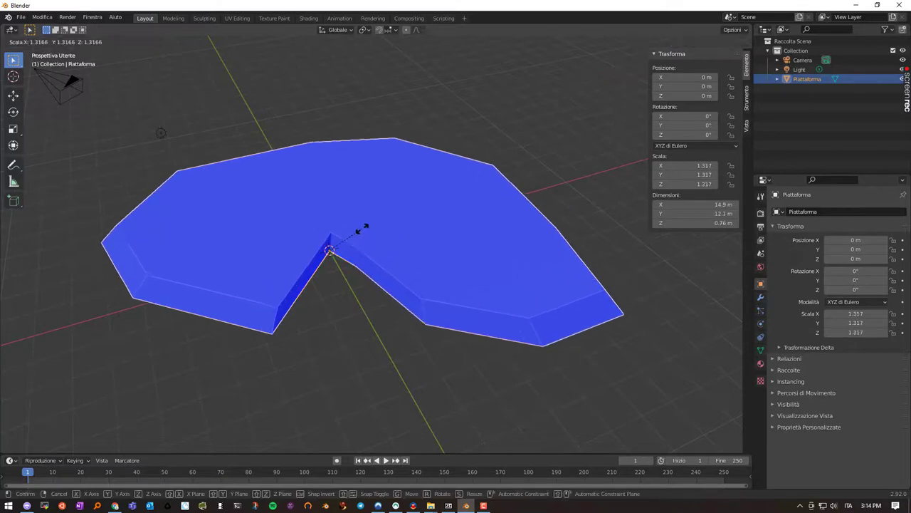
pyautogui.click(571, 203)
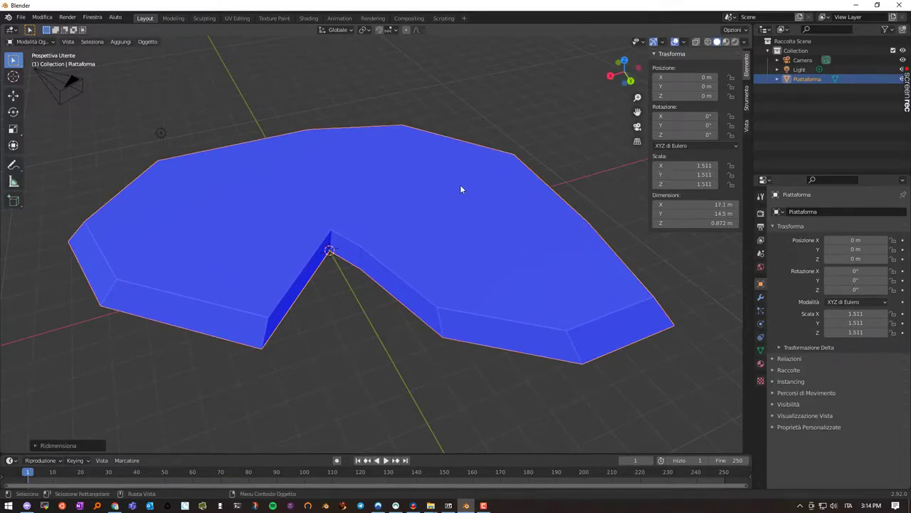
# Apply the platform's rotation and scale (Rotazione & Scala) to its mesh data
pyautogui.click(147, 41)
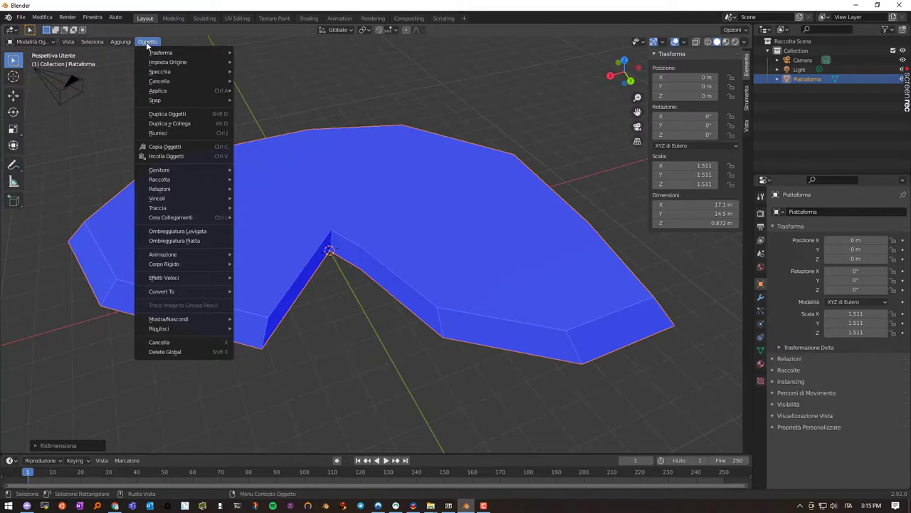
pyautogui.moveTo(171, 88)
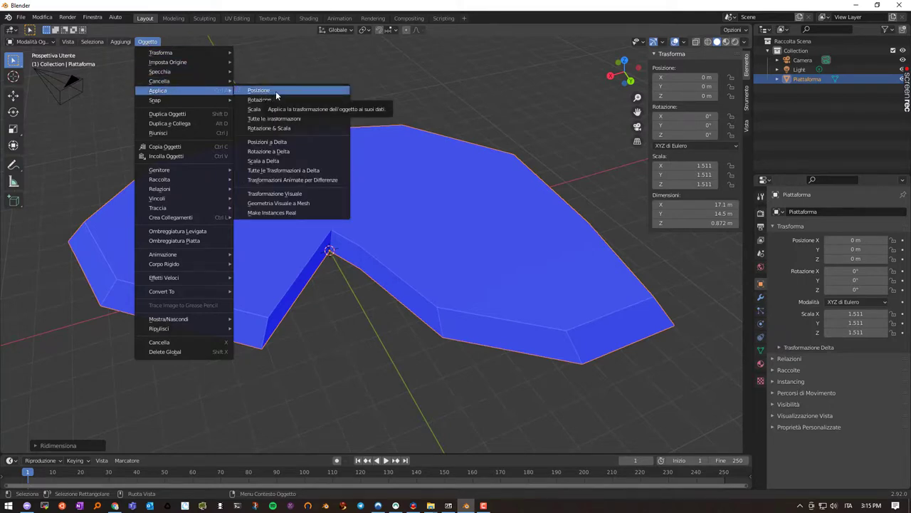
pyautogui.click(274, 130)
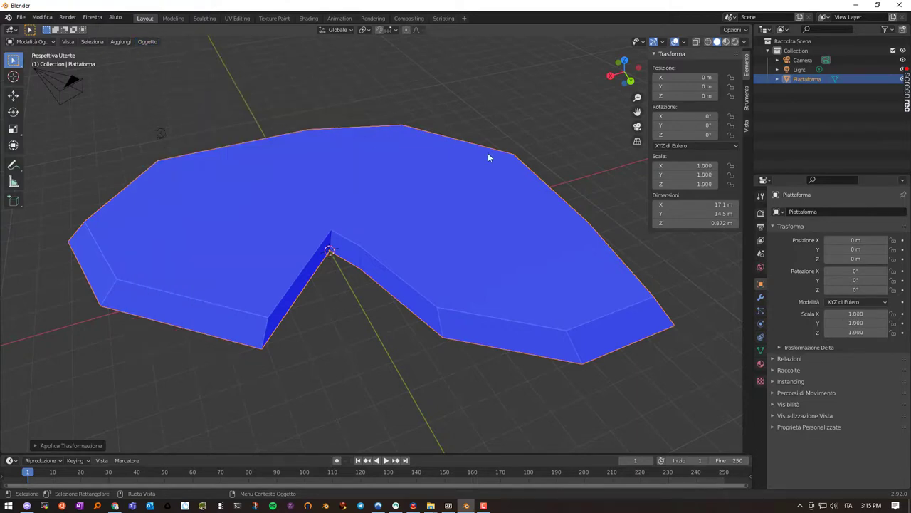